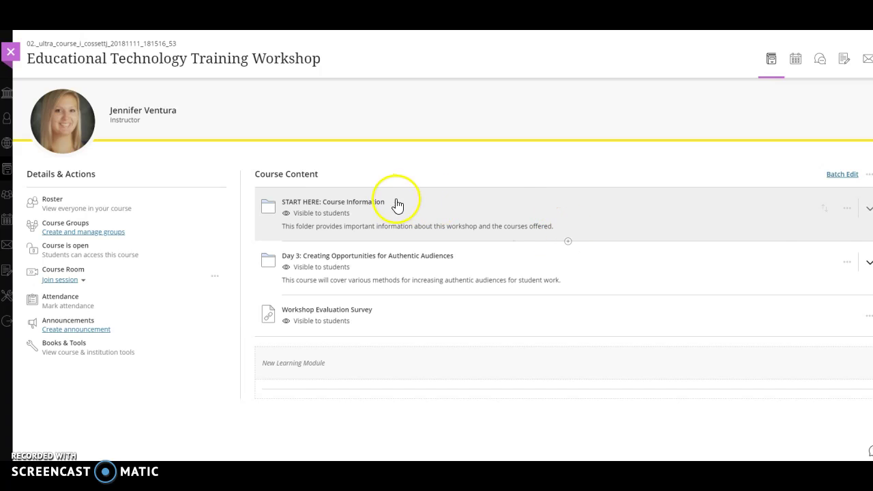
Expand START HERE: Course Information and view the Workshop Overview page, then close it
left_click(339, 204)
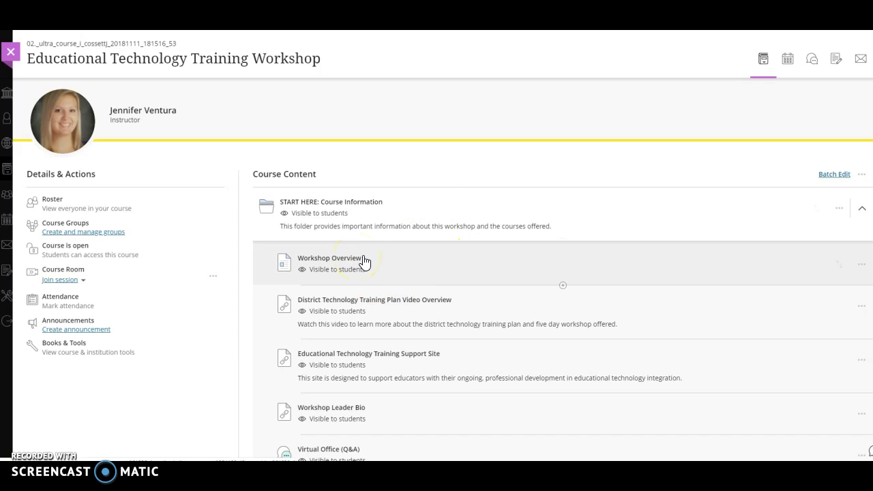
left_click(358, 262)
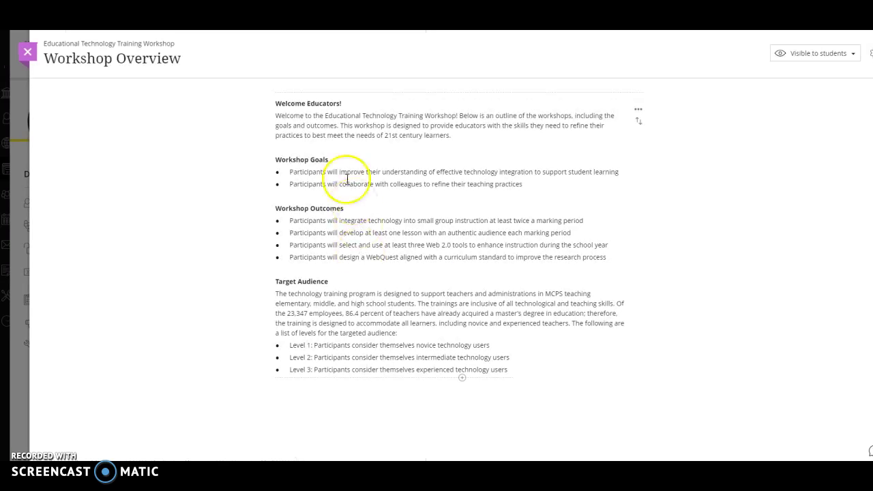
left_click(27, 54)
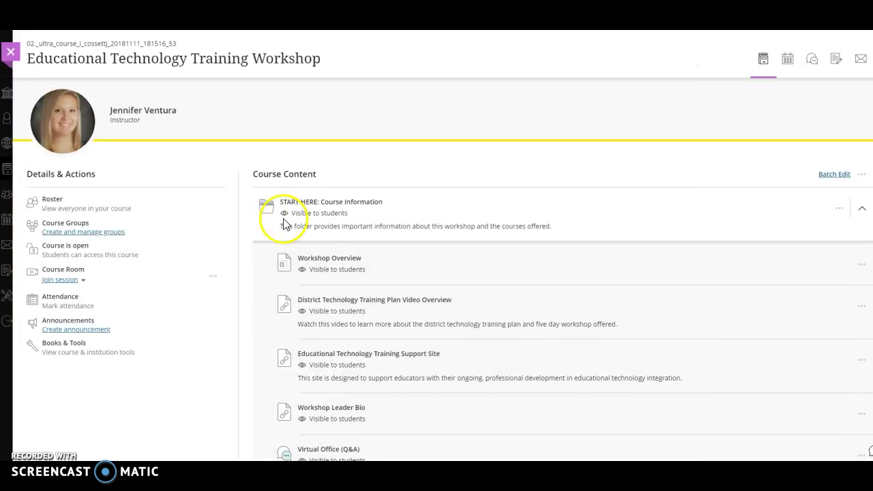
scroll(538, 300, "down", 1)
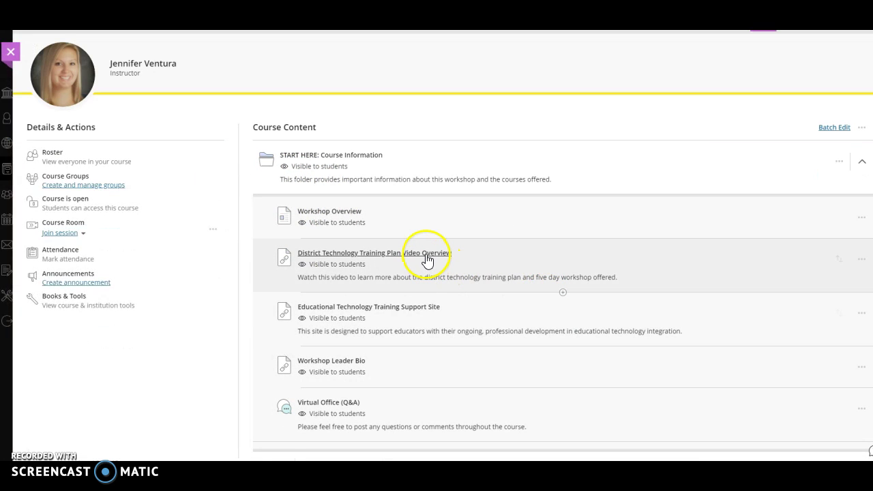
left_click(426, 259)
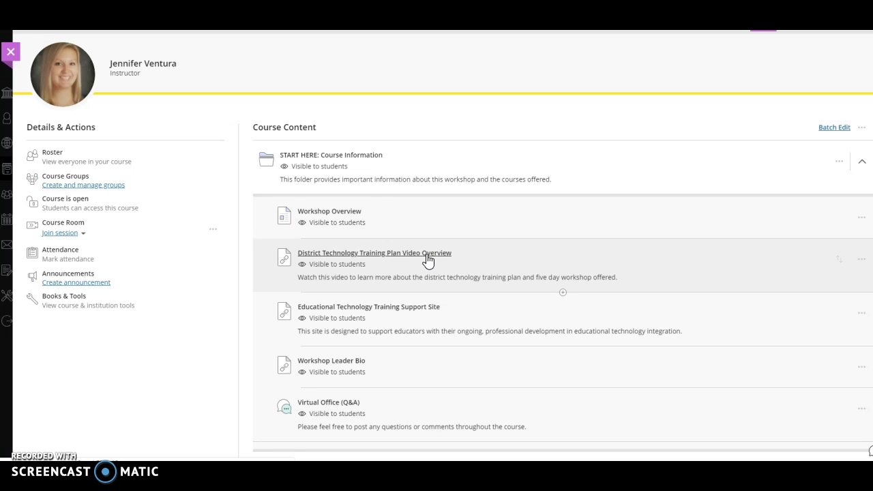
left_click_drag(440, 258, 493, 264)
left_click_drag(477, 263, 447, 259)
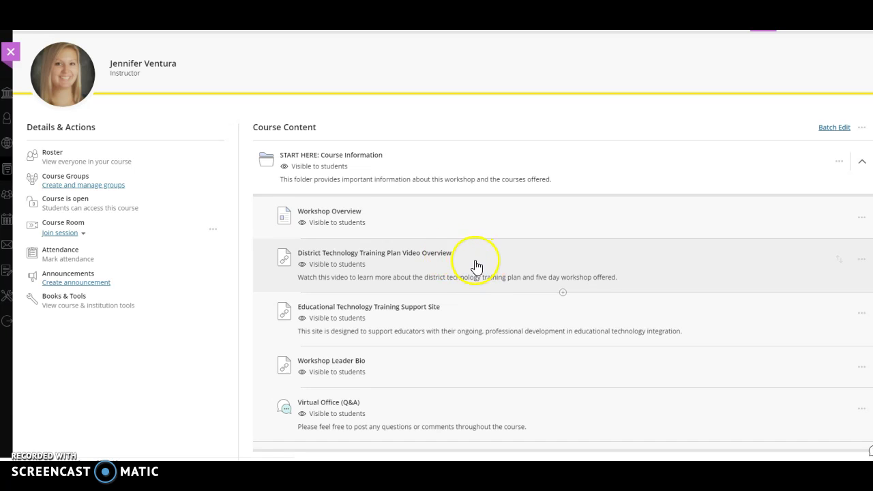
scroll(480, 309, "down", 1)
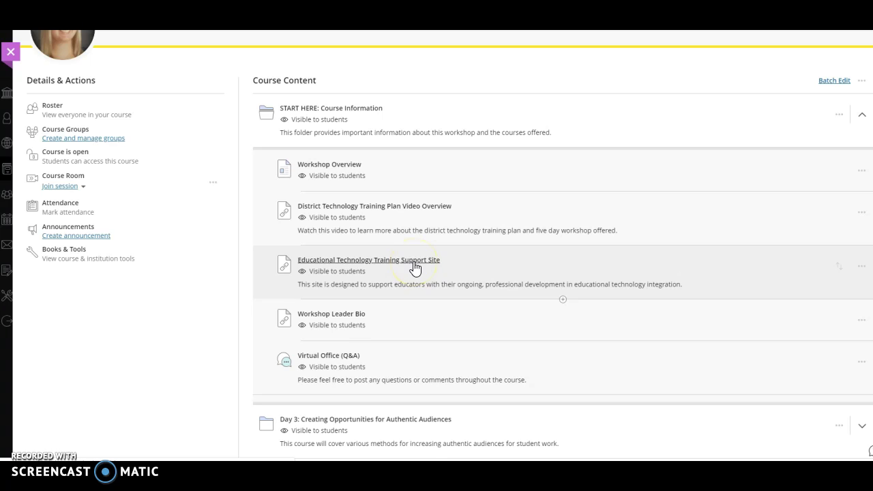
left_click(415, 267)
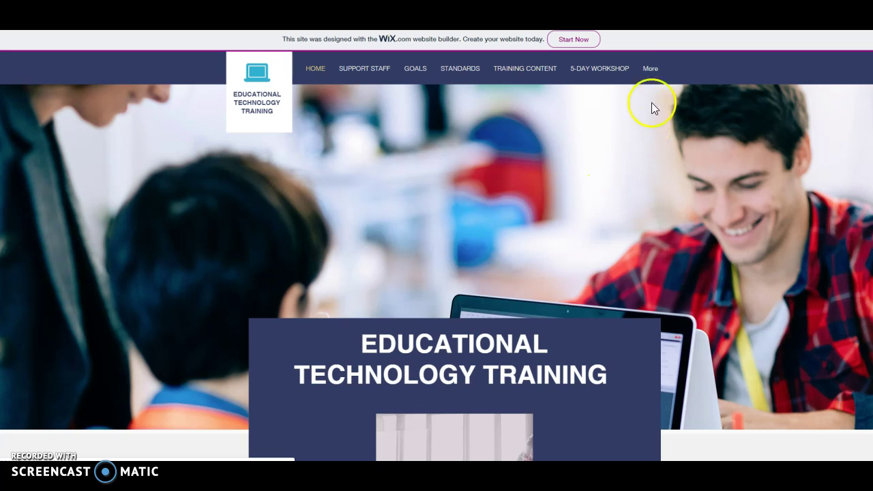
mouse_move(647, 70)
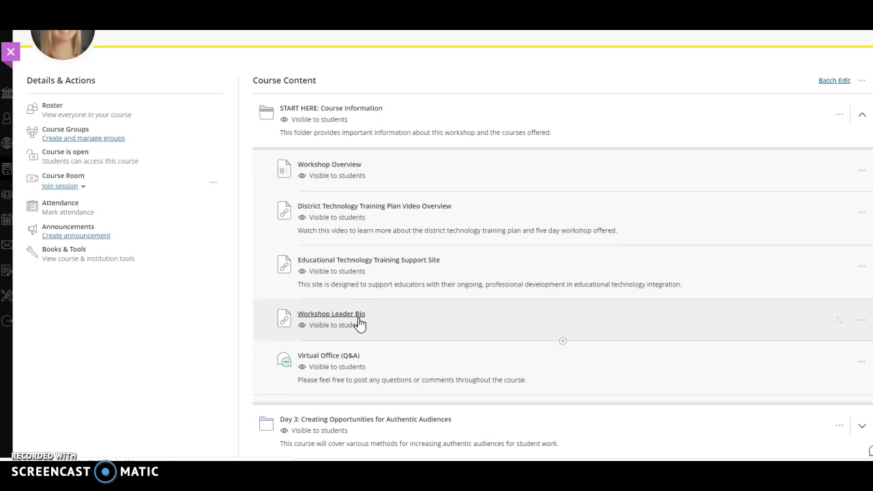
left_click(362, 320)
left_click(365, 319)
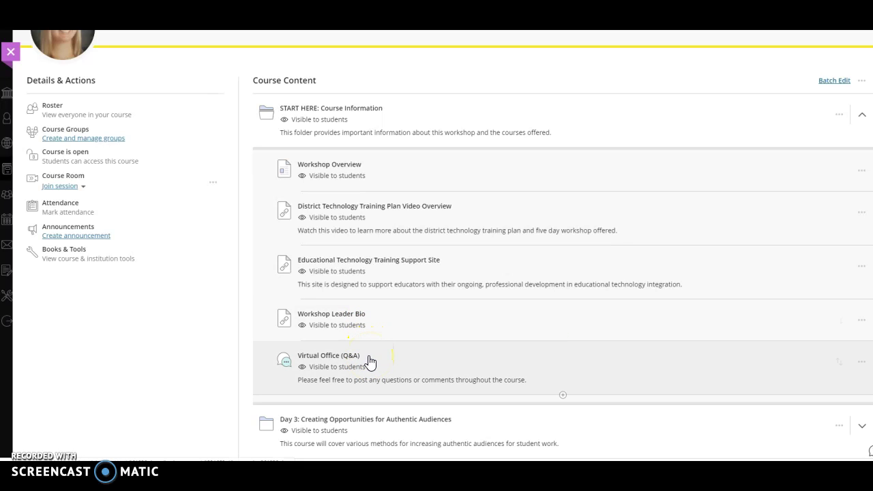
left_click(346, 355)
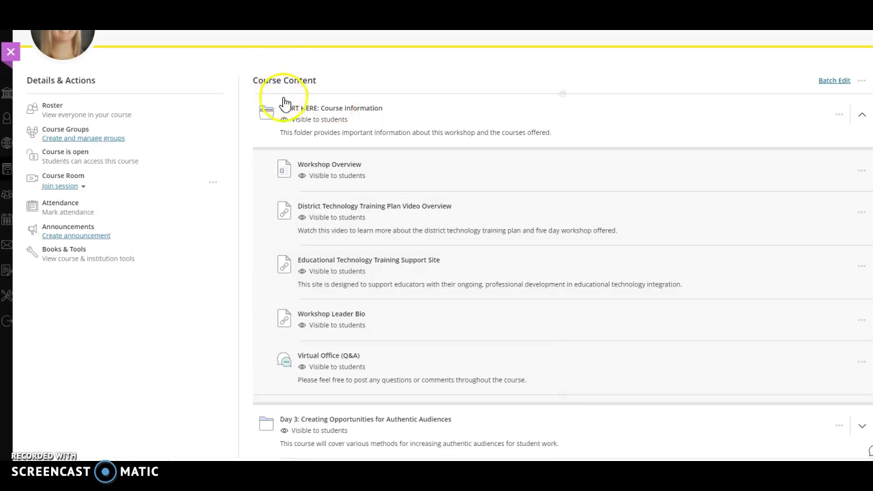
Collapse START HERE and expand the Day 3: Creating Opportunities for Authentic Audiences folder
left_click(327, 108)
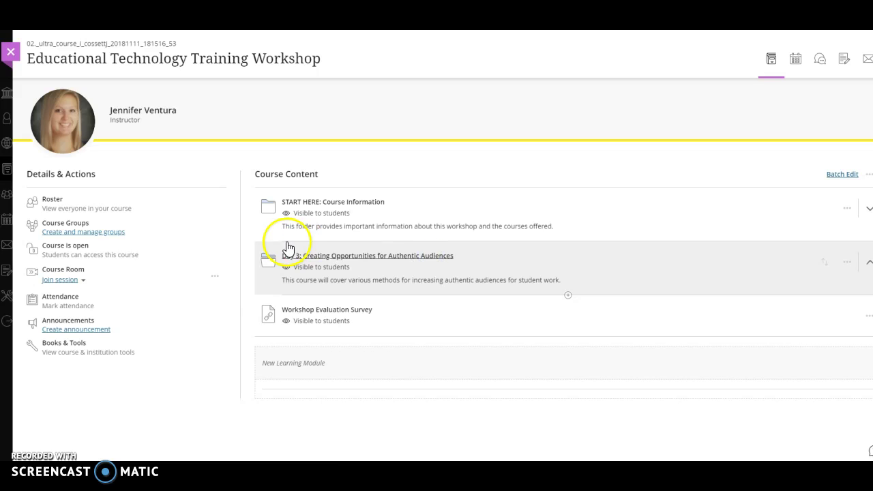
left_click(304, 260)
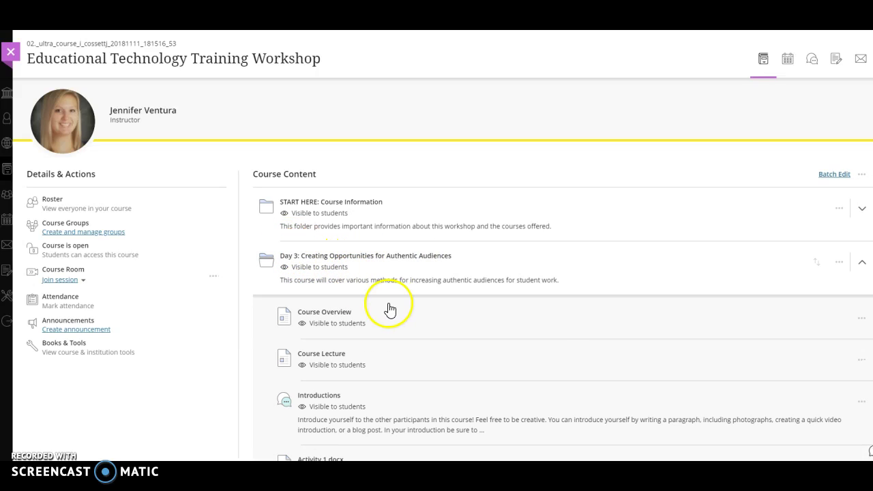
scroll(471, 318, "down", 1)
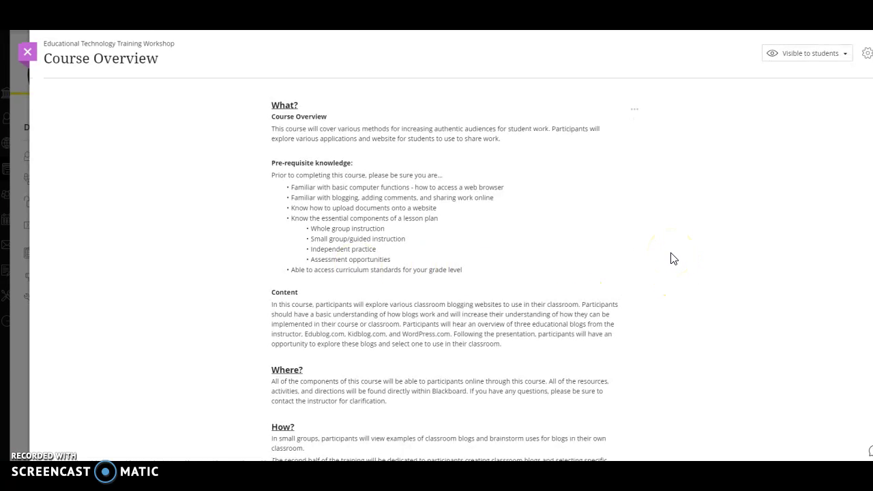
scroll(662, 256, "down", 1)
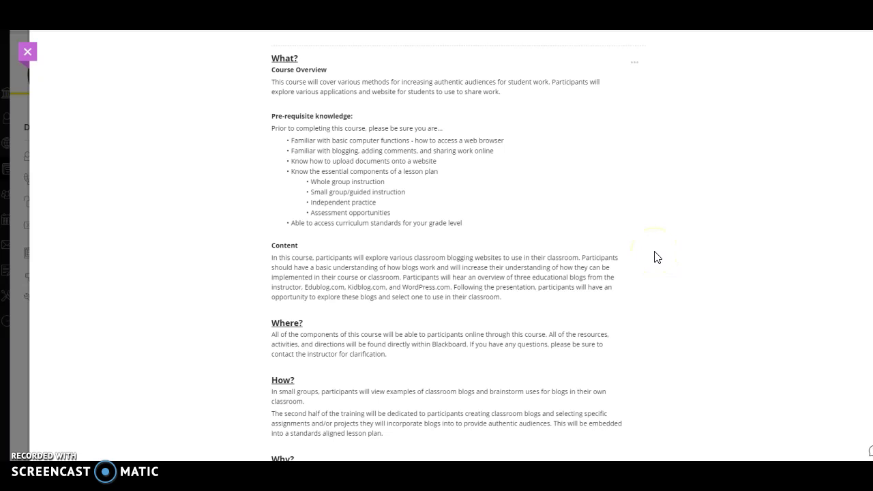
scroll(658, 257, "down", 1)
scroll(671, 259, "down", 1)
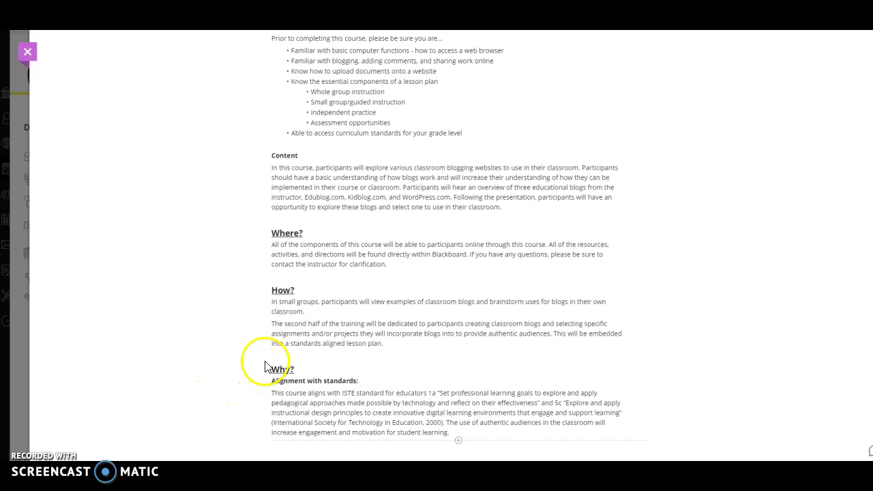
left_click(28, 53)
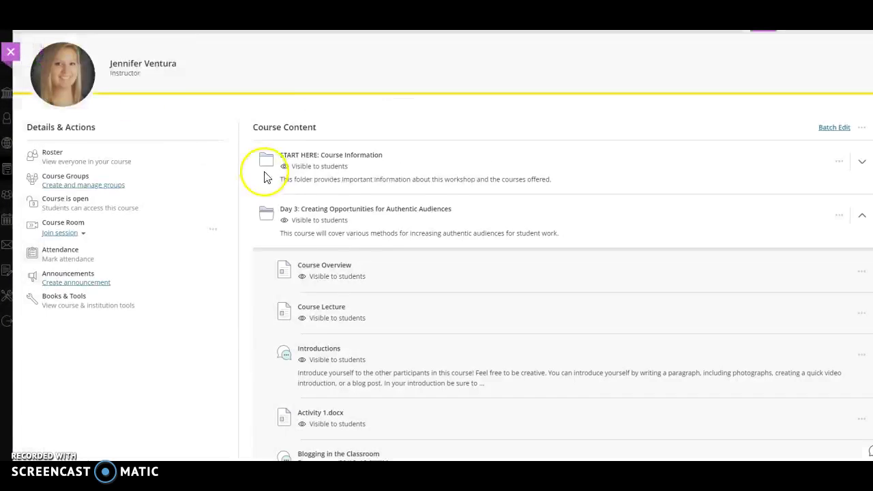
left_click(334, 312)
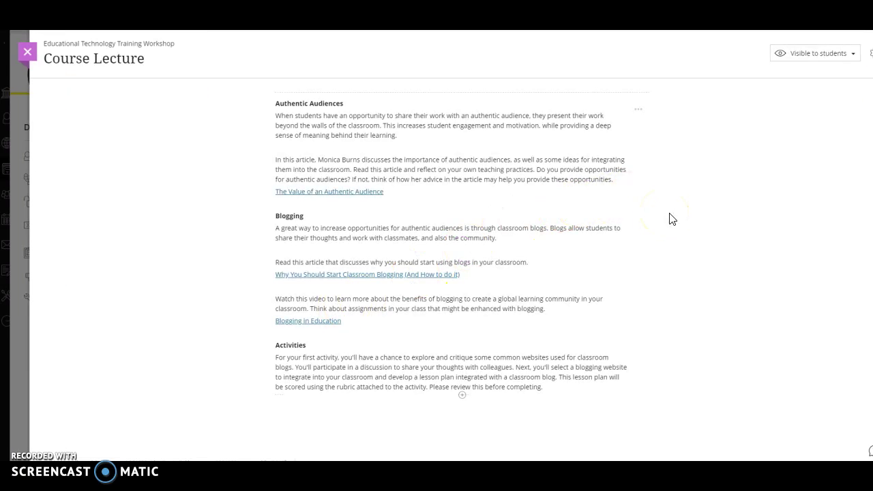
mouse_move(649, 208)
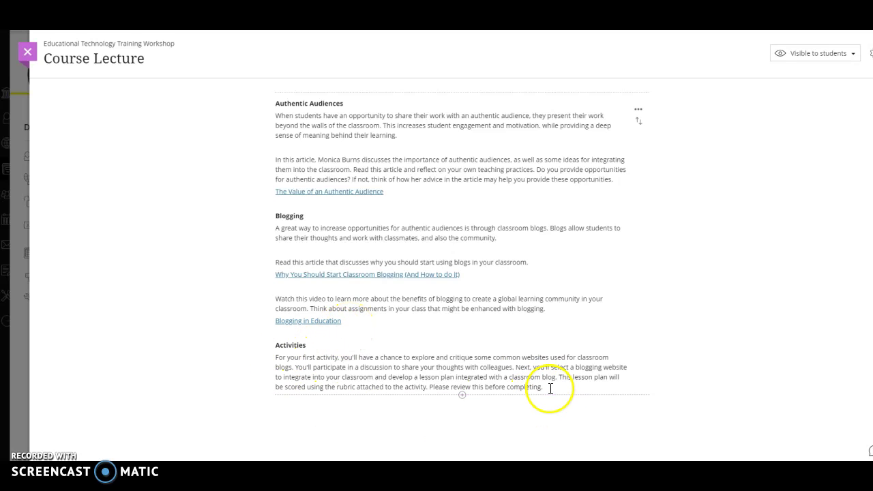
left_click(27, 51)
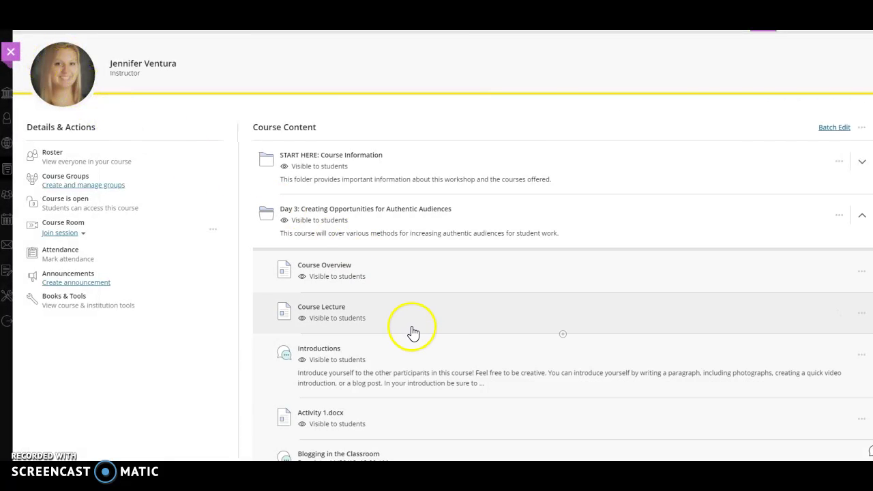
scroll(412, 333, "down", 1)
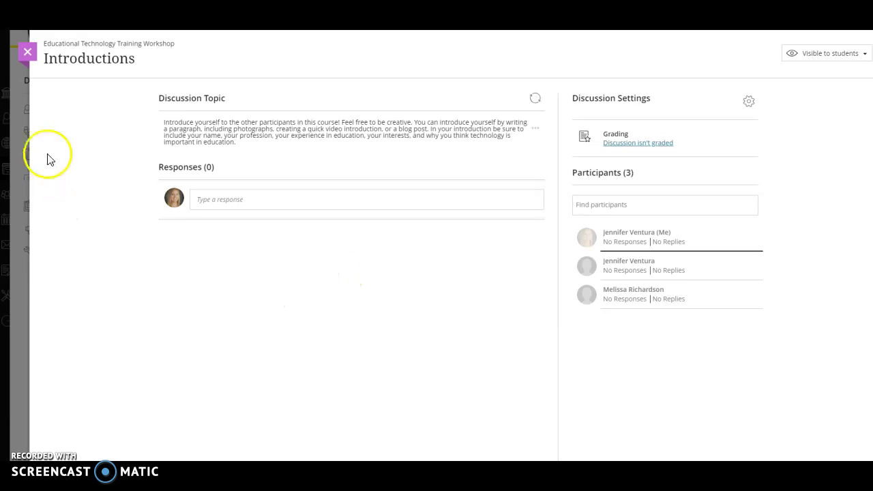
left_click(28, 53)
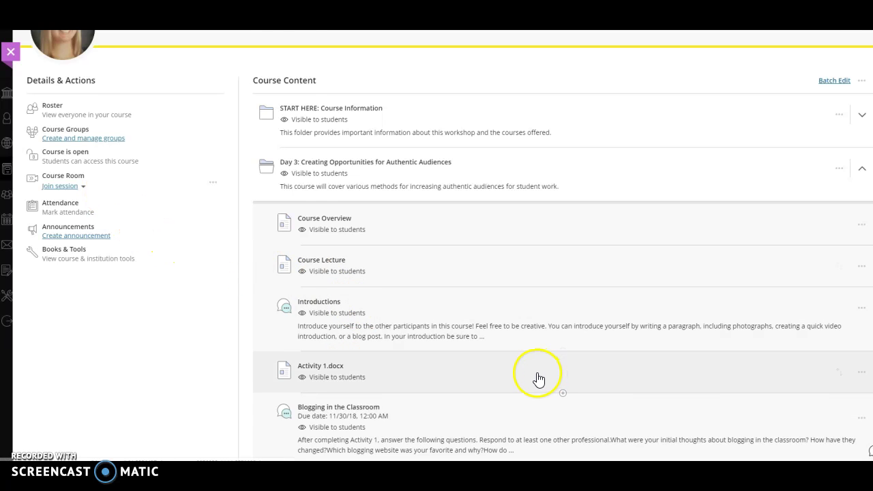
Open Activity 1.docx from the Day 3 folder to show the Blogging Critique worksheet in Word
scroll(526, 374, "down", 2)
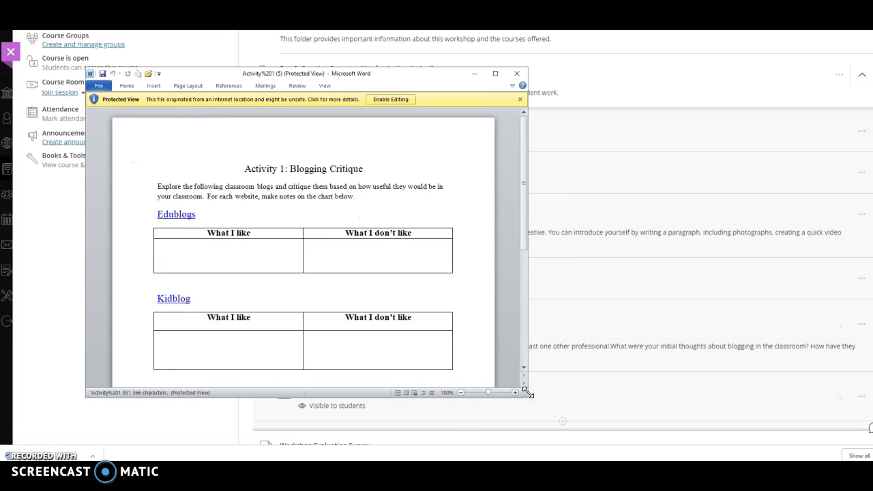
Maximize the worksheet and follow the Edublogs link, allowing the security notice
left_click(495, 73)
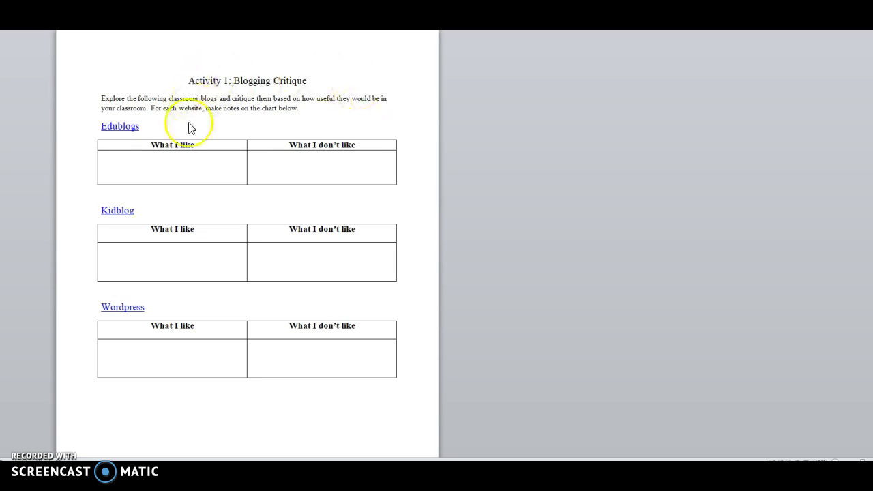
left_click(129, 123)
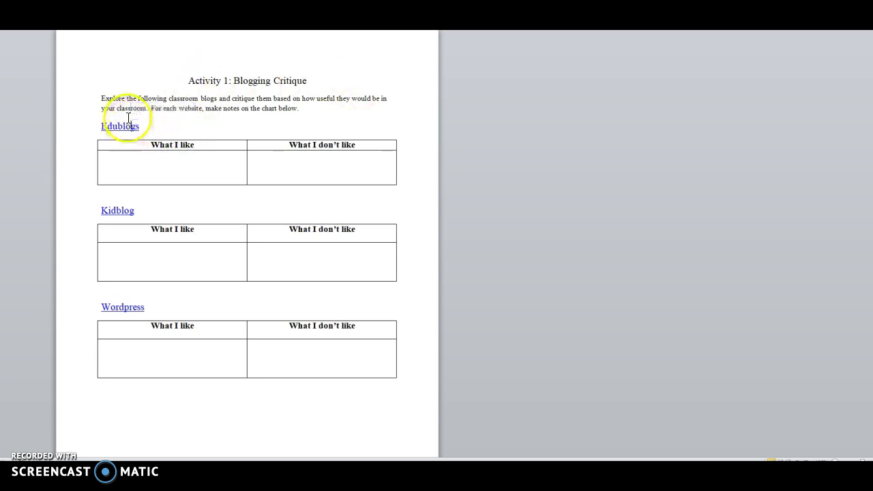
left_click(128, 129, "ctrl")
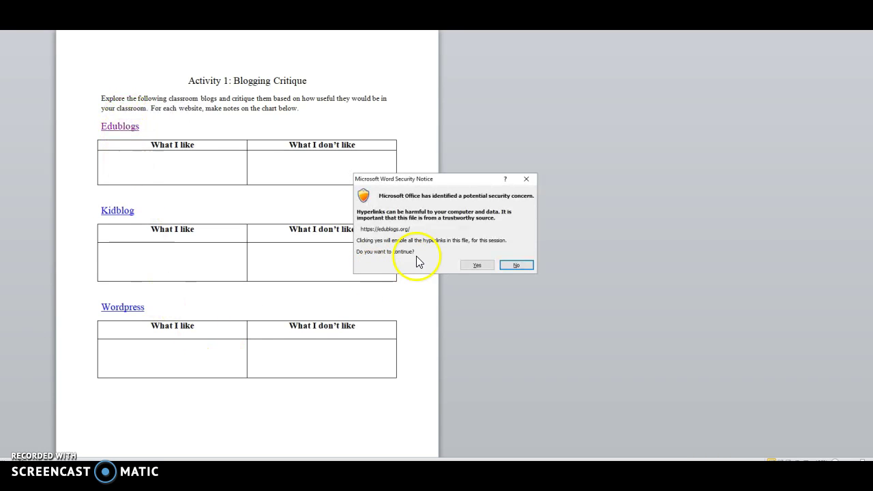
left_click(477, 265)
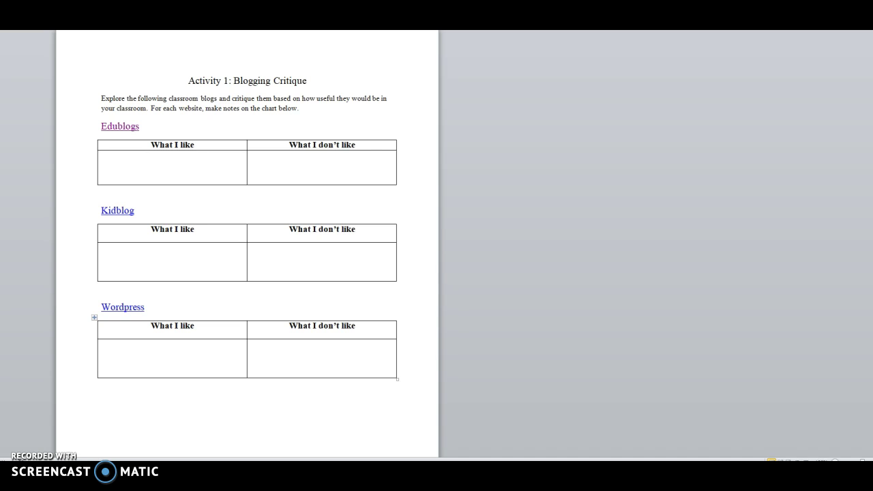
Force-close the unresponsive Microsoft Word program
left_click(679, 103)
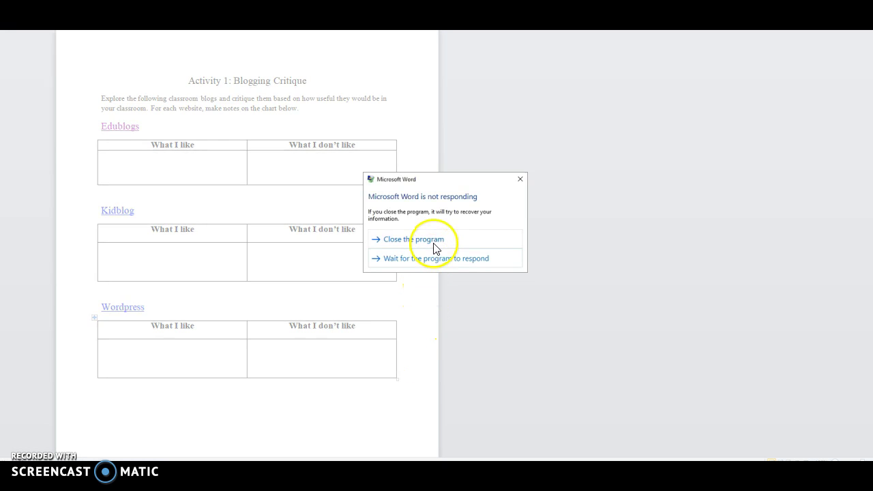
left_click(433, 247)
mouse_move(468, 477)
left_click(418, 437)
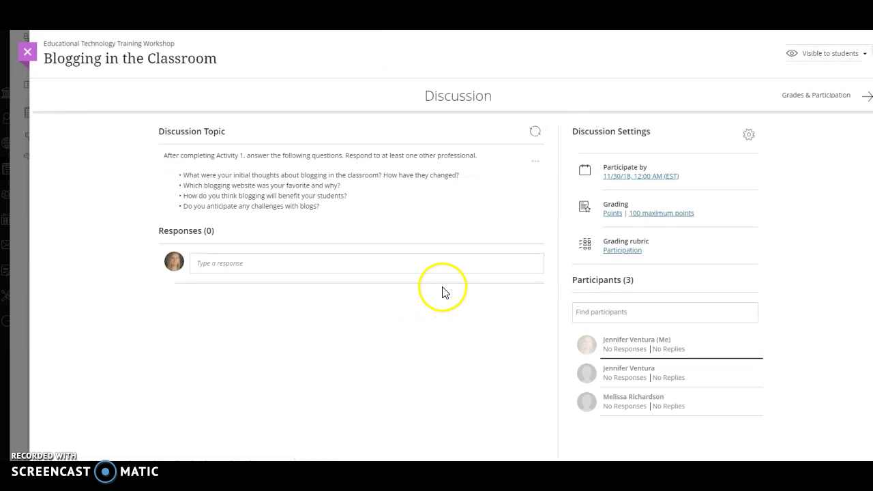
Open the Blogging in the Classroom discussion to review its questions, settings and participants
left_click(443, 292)
left_click(27, 52)
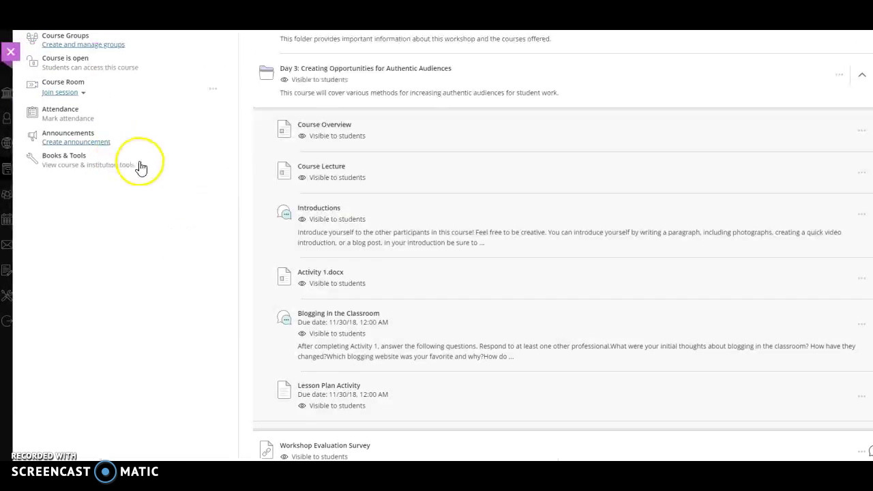
left_click(350, 315)
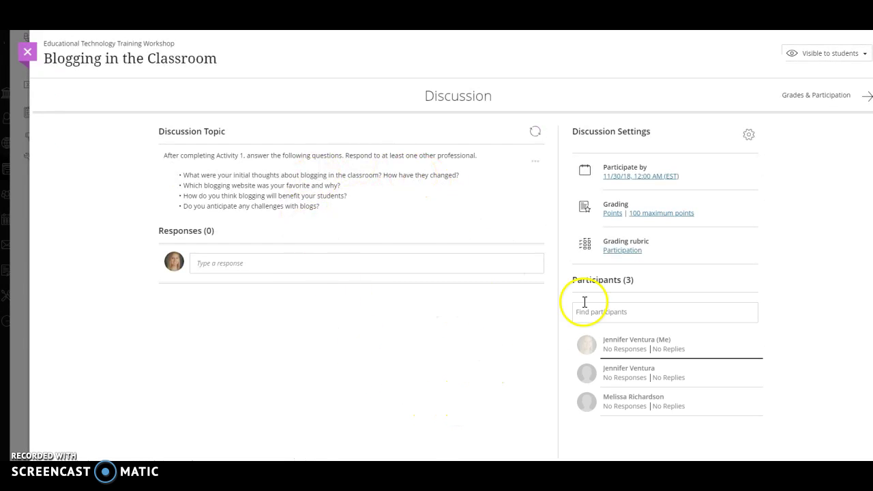
left_click(622, 252)
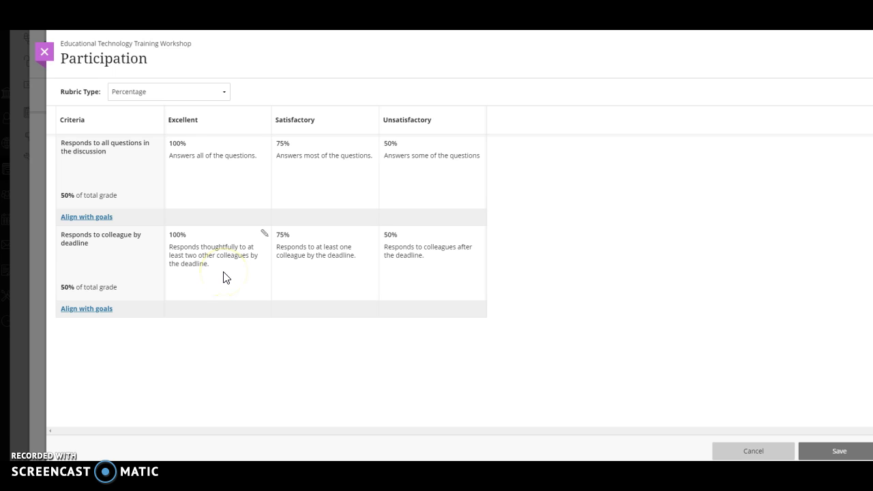
left_click(43, 53)
Open Lesson Plan Activity and view its Lesson Plan Rubric (objectives 25%, activities 25%, blog 50%)
left_click(27, 52)
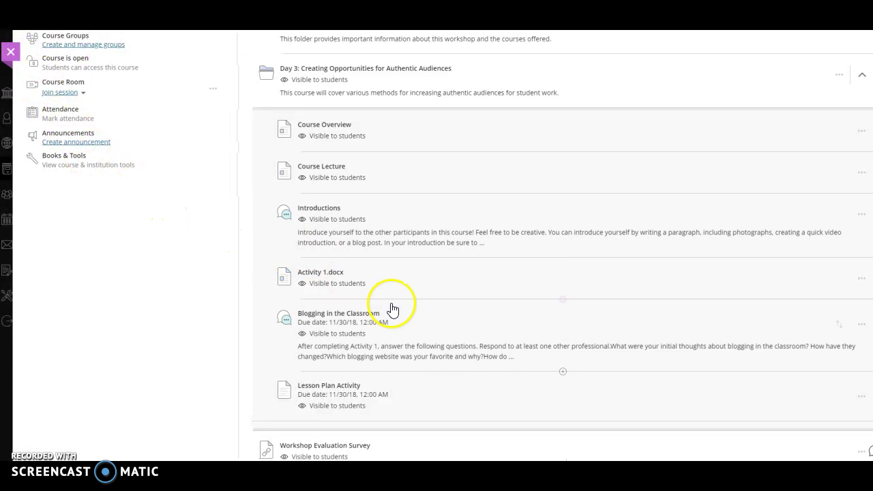
scroll(425, 316, "down", 1)
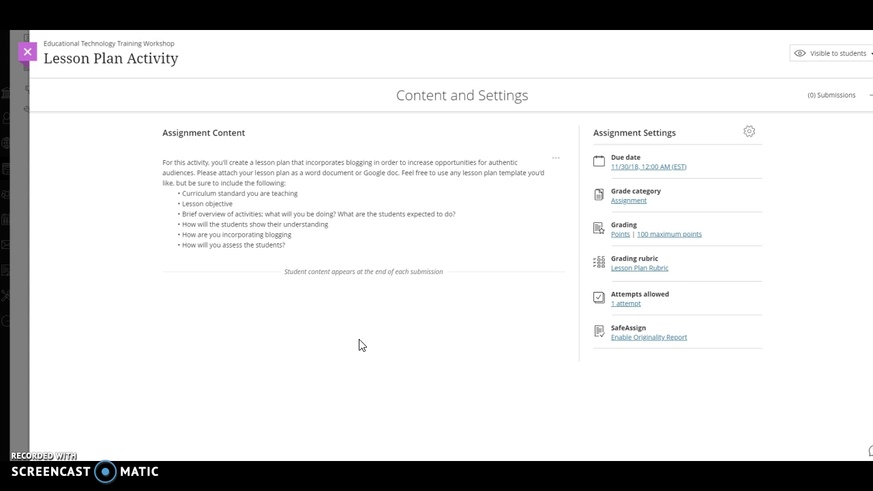
left_click(359, 336)
left_click(364, 336)
left_click(644, 270)
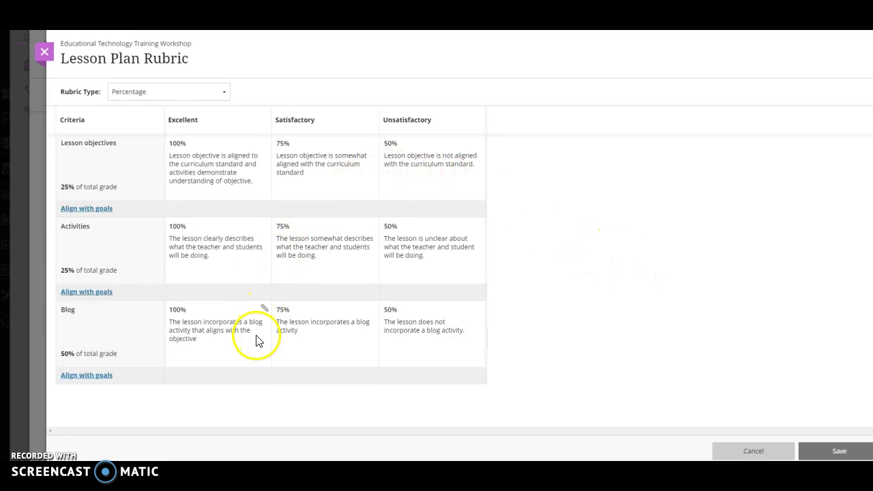
left_click(43, 52)
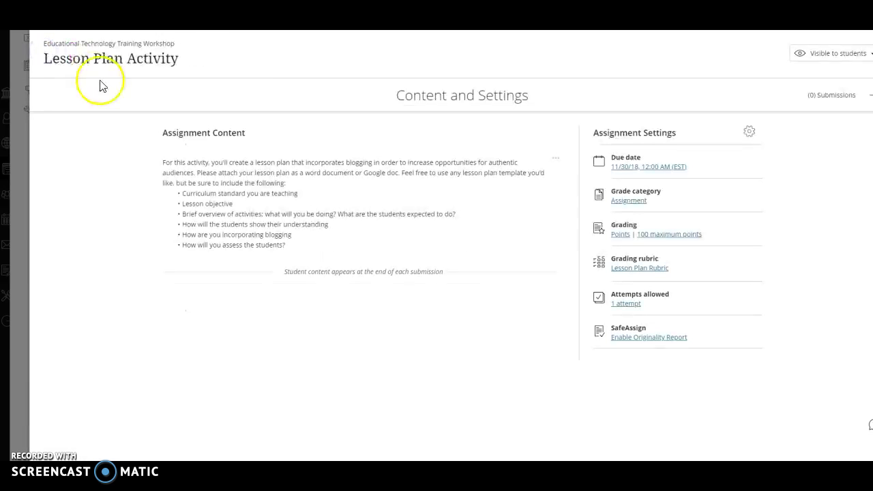
Close the Lesson Plan Activity assignment and collapse the Day 3 folder
left_click(32, 50)
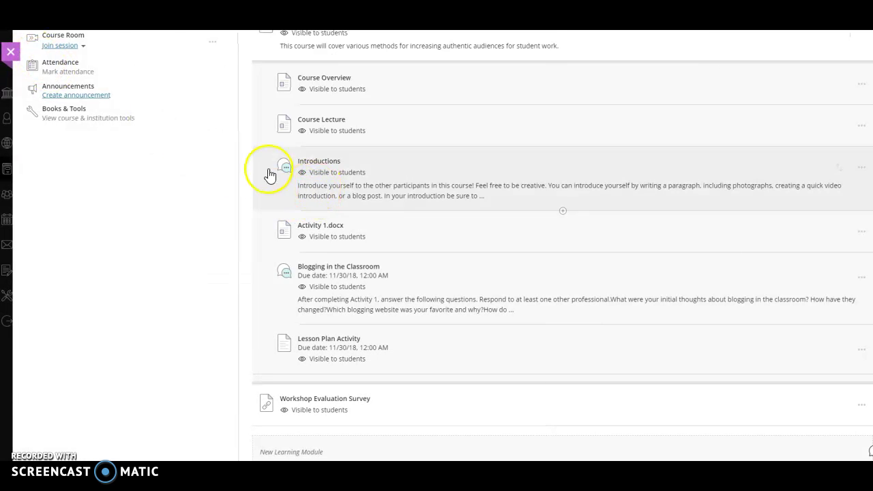
scroll(269, 174, "up", 2)
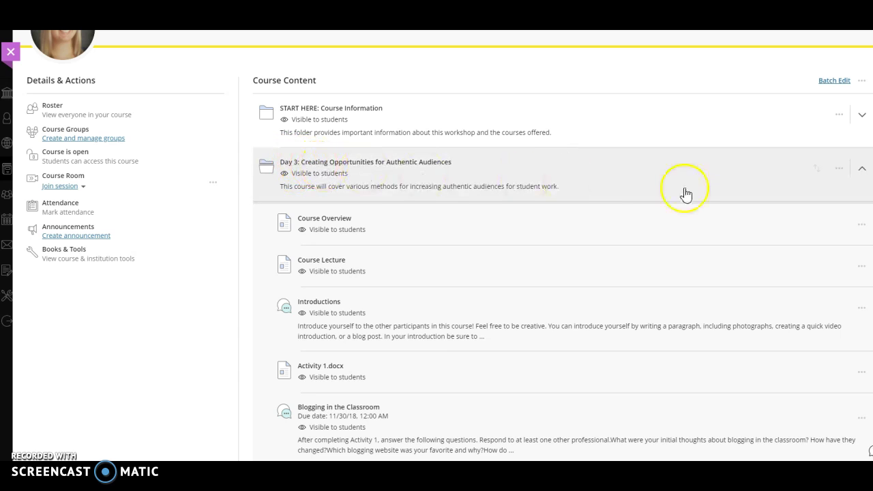
left_click(863, 175)
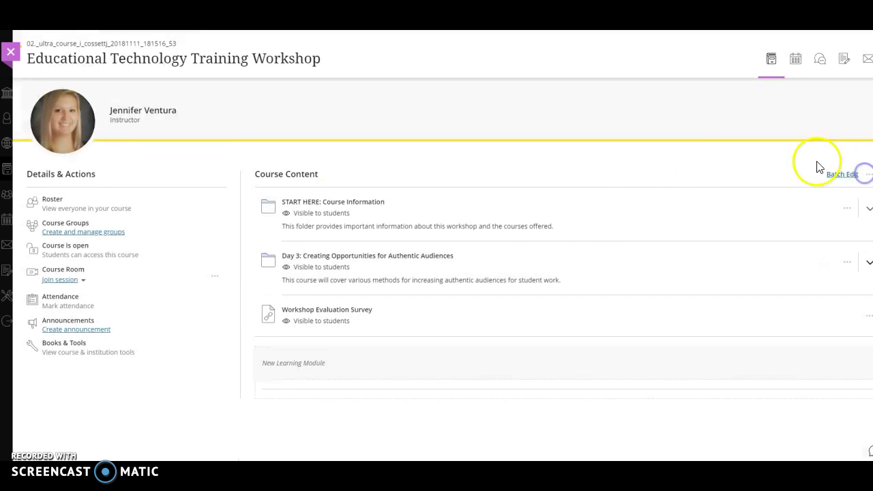
View the Workshop Evaluation Survey, then expand START HERE: Course Information again
left_click(343, 310)
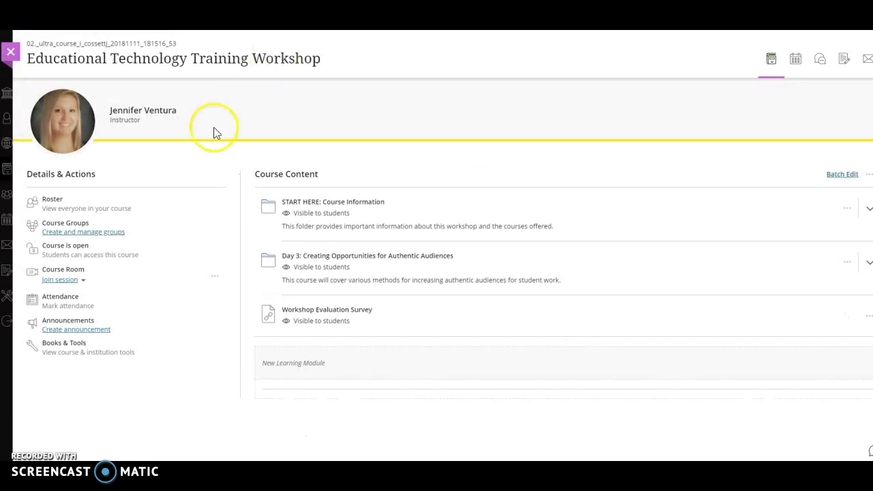
left_click(368, 204)
scroll(600, 345, "down", 2)
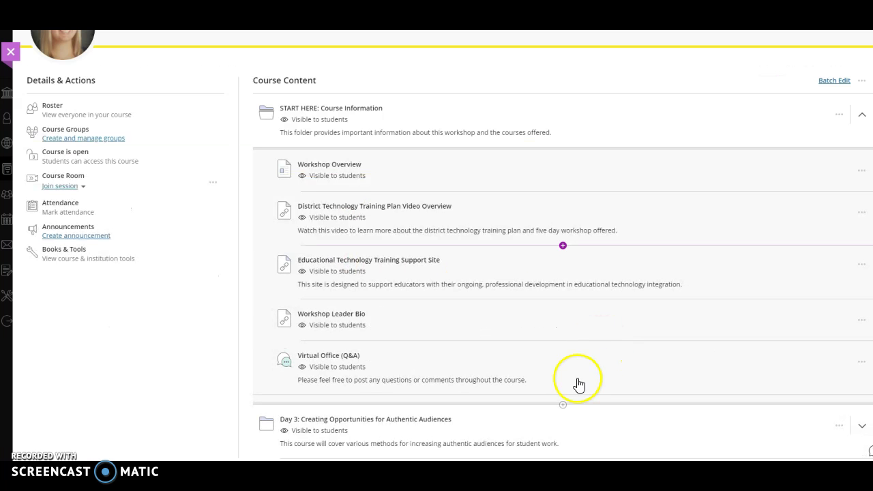